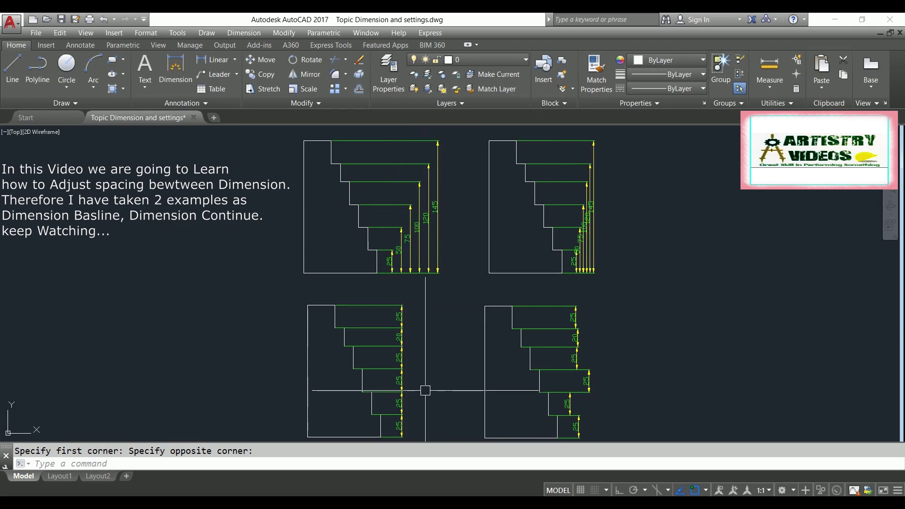
# Add a vertical 25 linear dimension (DLI) from the profile's lower-right corner to the first step corner.
pyautogui.scroll(-3, 581, 368)
pyautogui.moveTo(589, 355); pyautogui.dragTo(191, 411, button='middle')
pyautogui.scroll(4, 370, 353)
pyautogui.scroll(2, 367, 358)
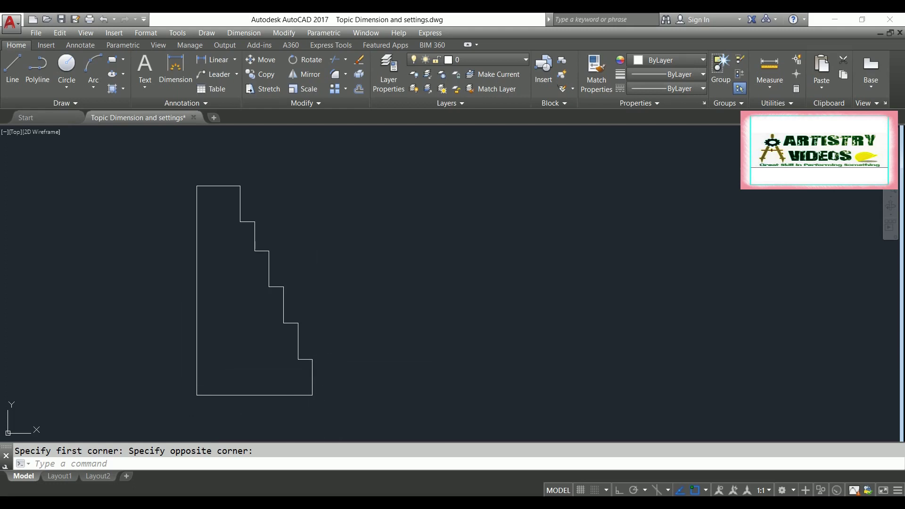
pyautogui.press('Escape')
pyautogui.write('dli')
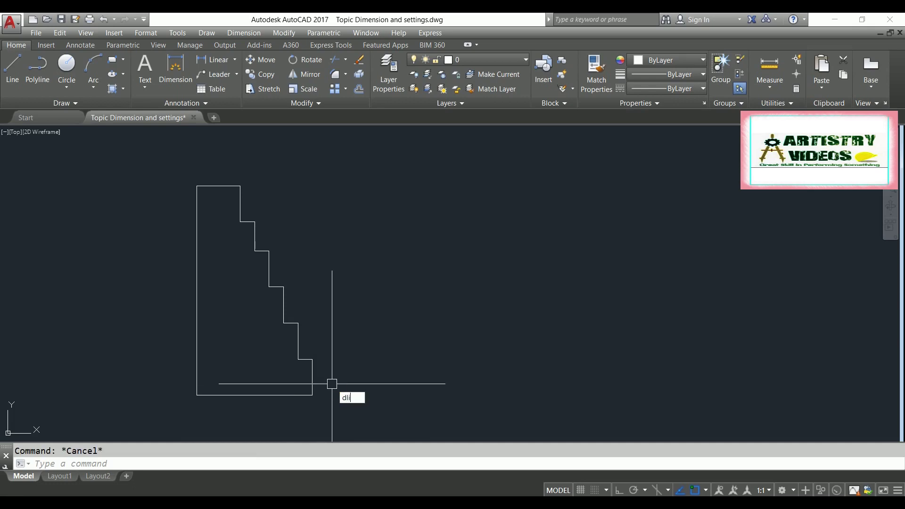
pyautogui.press('Return')
pyautogui.click(313, 395)
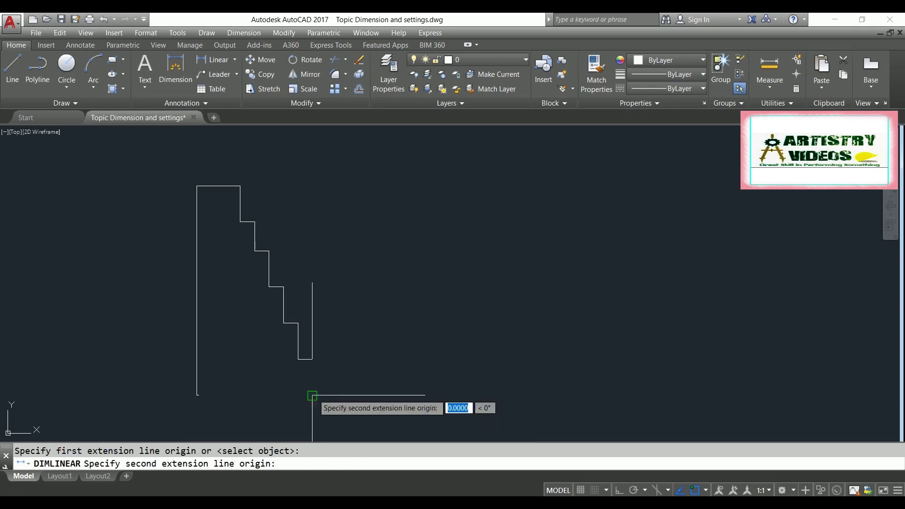
pyautogui.click(313, 358)
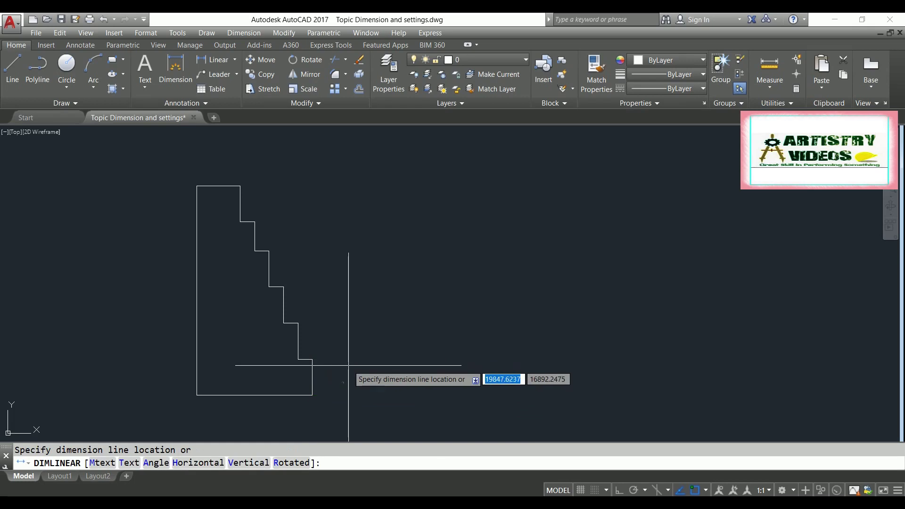
pyautogui.click(347, 365)
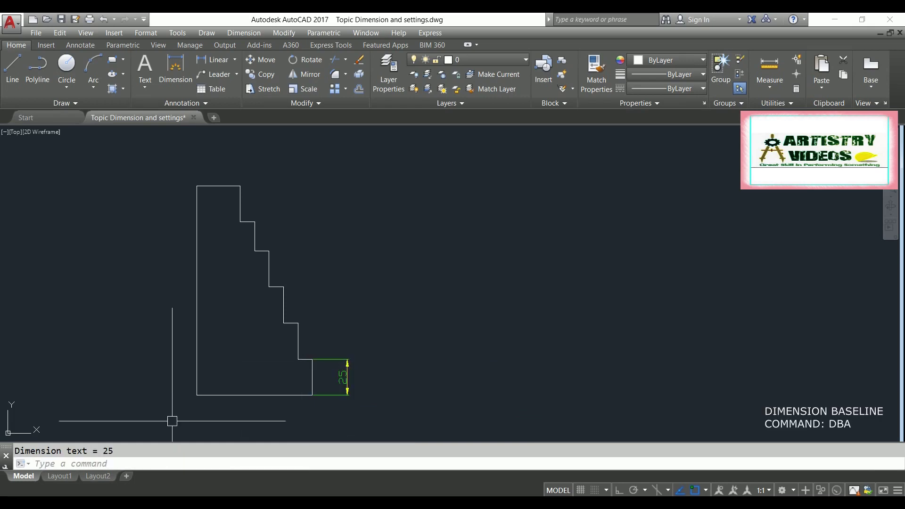
pyautogui.write('d')
pyautogui.press('Escape')
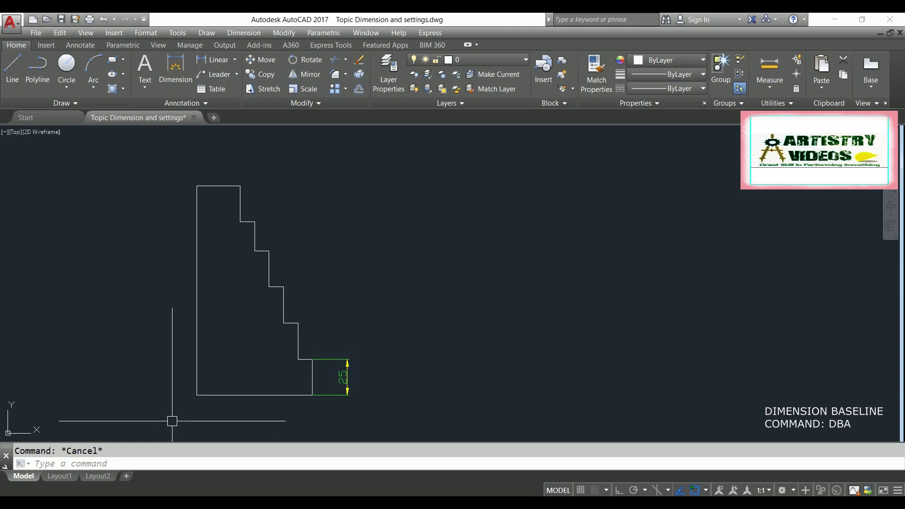
# Stack baseline dimensions 50, 75, 100, 120 and 145 off the 25 dimension at each step corner.
pyautogui.click(84, 51)
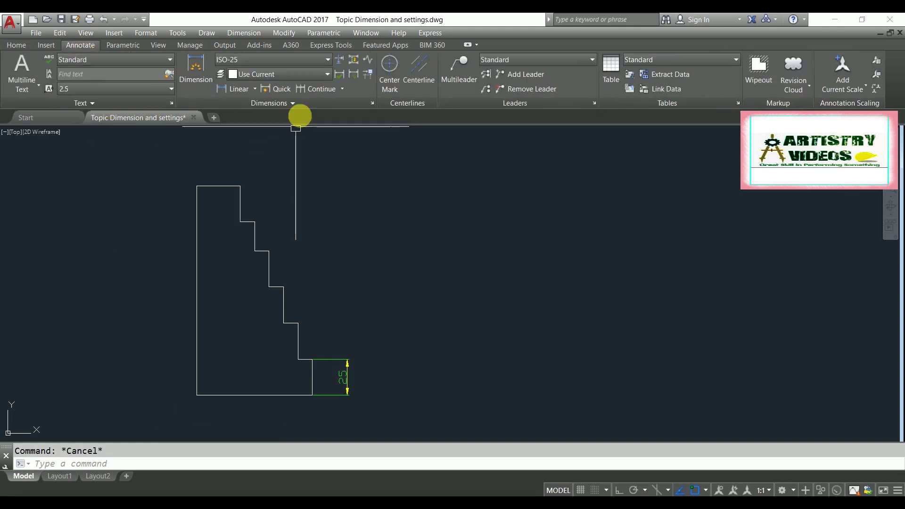
pyautogui.click(343, 89)
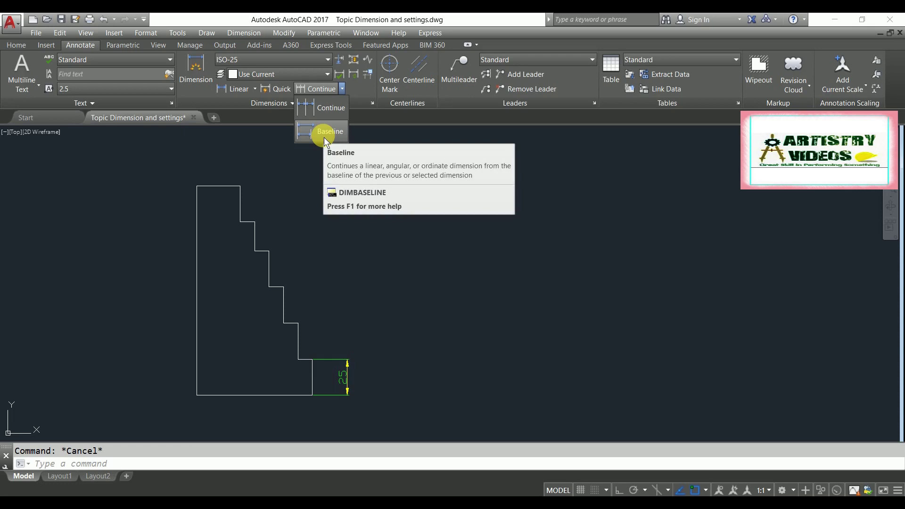
pyautogui.click(245, 163)
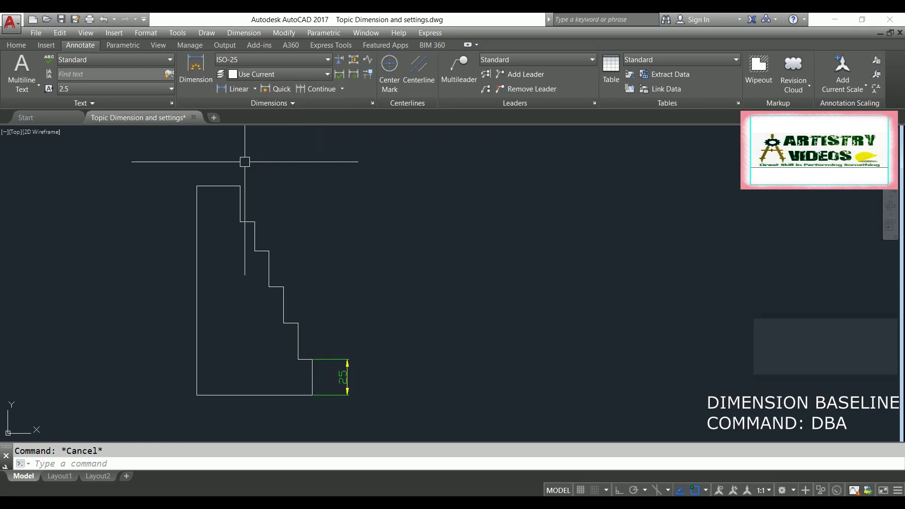
pyautogui.write('DBA')
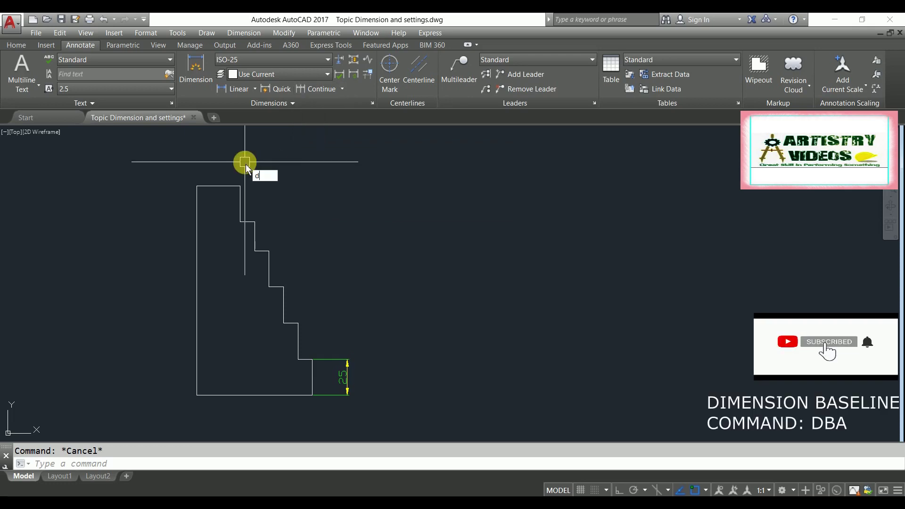
pyautogui.press('Return')
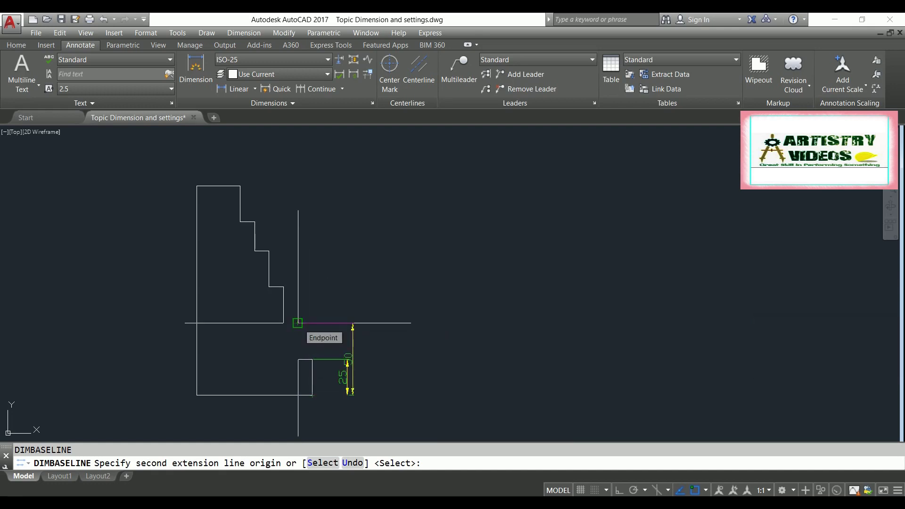
pyautogui.click(298, 323)
pyautogui.click(284, 287)
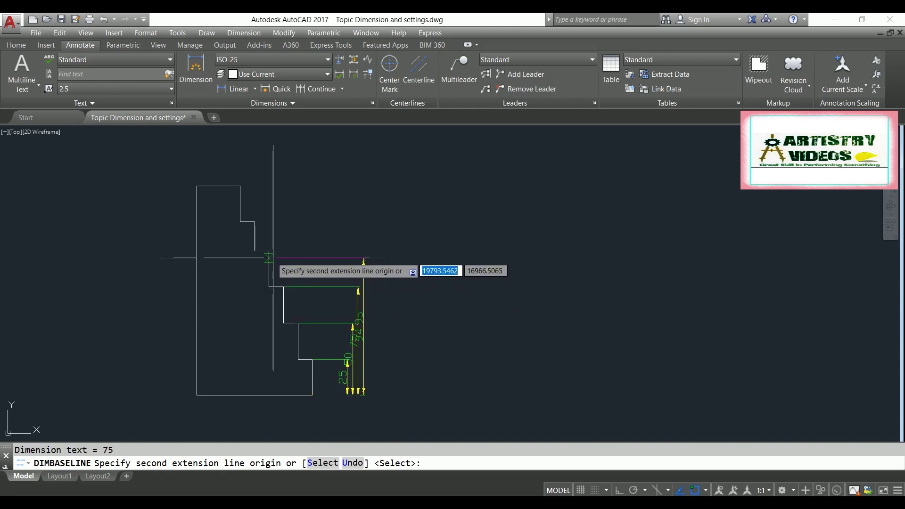
pyautogui.click(269, 250)
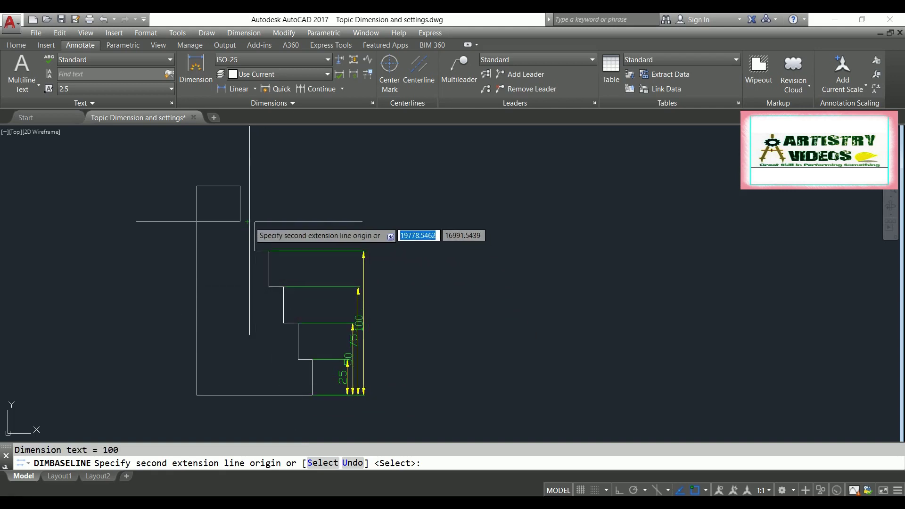
pyautogui.click(255, 221)
pyautogui.click(240, 186)
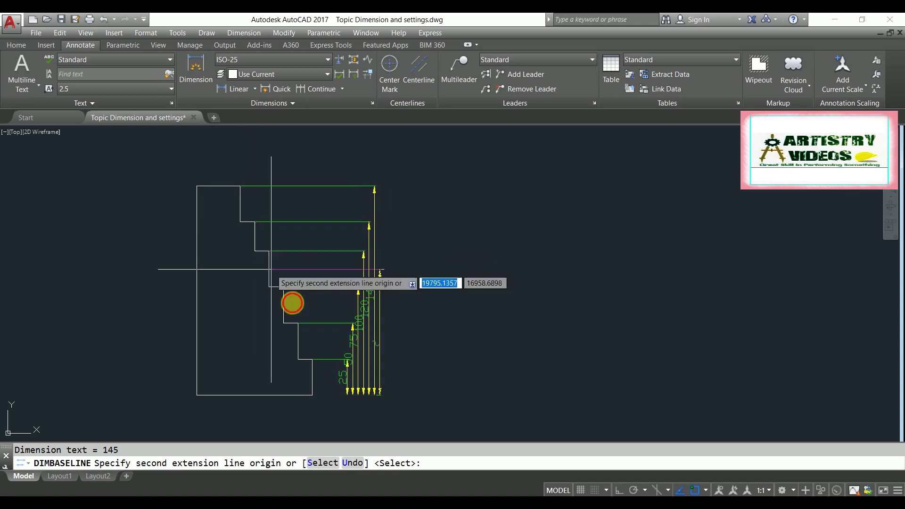
pyautogui.press('Return')
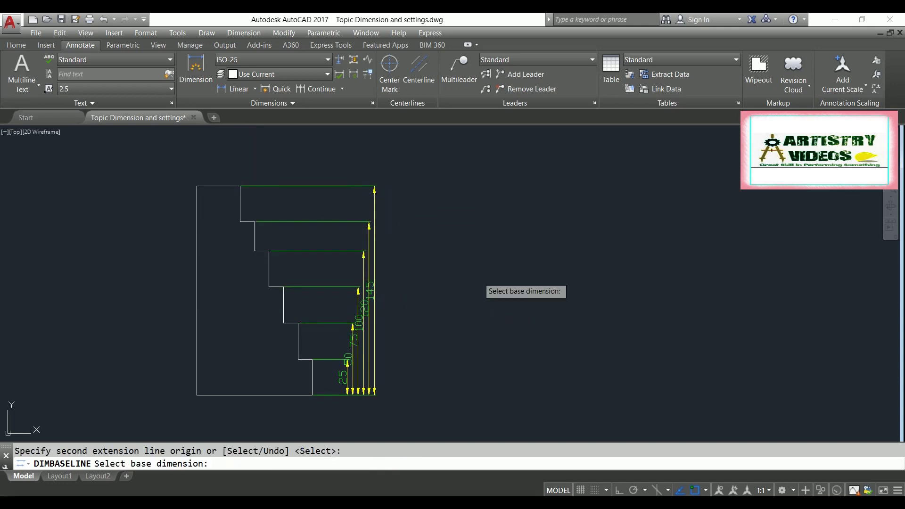
pyautogui.press('Return')
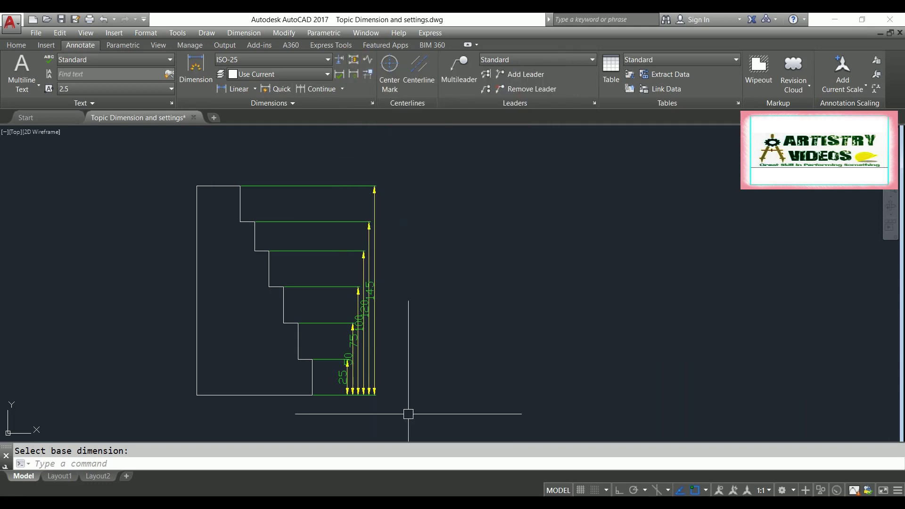
pyautogui.write('dim')
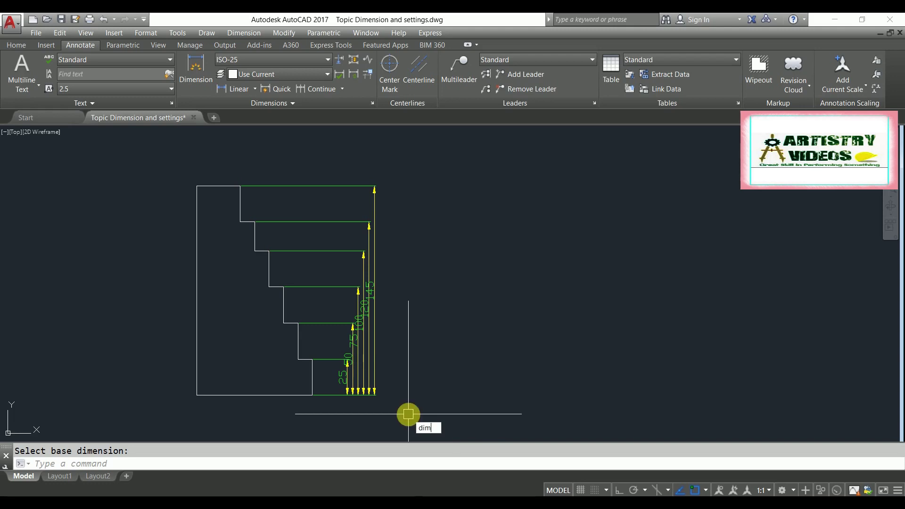
pyautogui.write('sp')
# Run DIMSPACE with the 25 dimension as base and Auto spacing on the baseline dimensions.
pyautogui.press('Return')
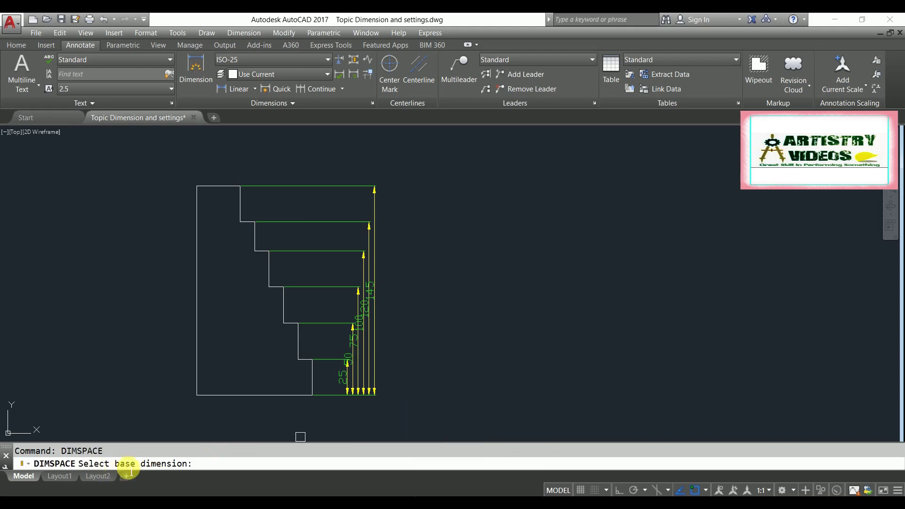
pyautogui.click(343, 377)
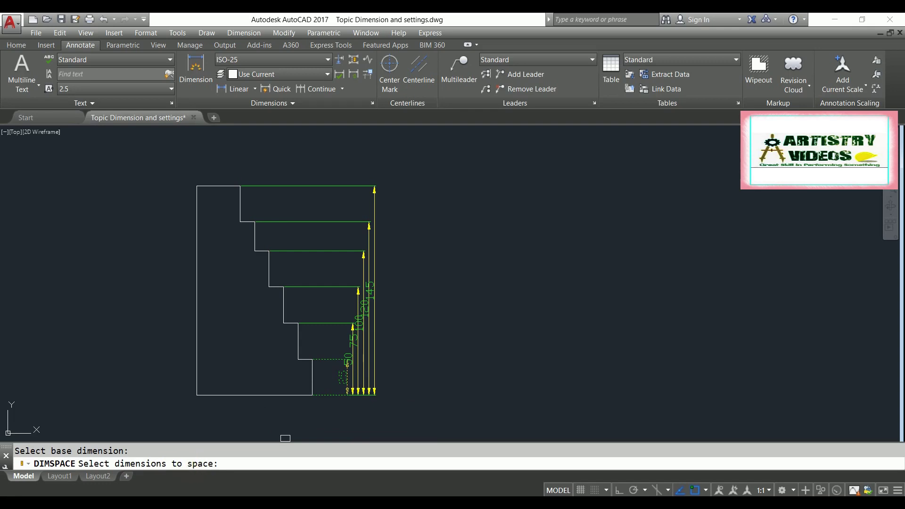
pyautogui.click(412, 157)
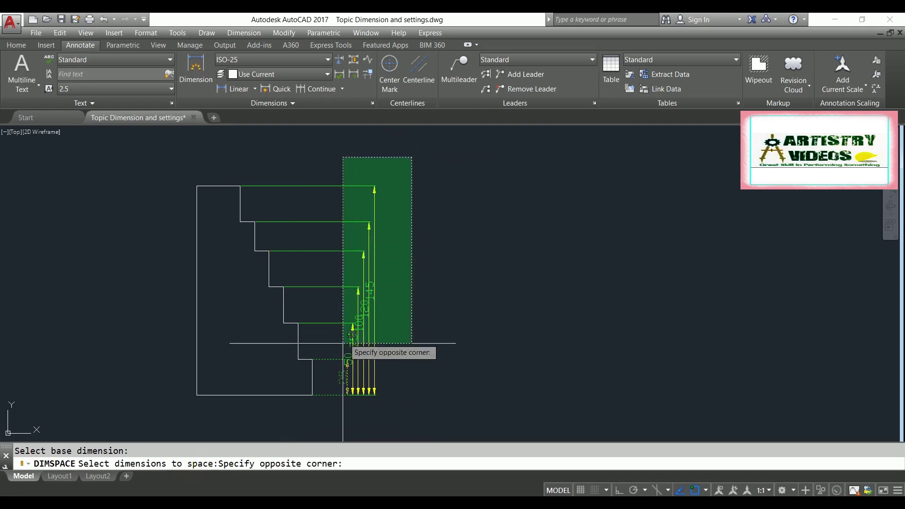
pyautogui.click(343, 343)
pyautogui.rightClick(415, 356)
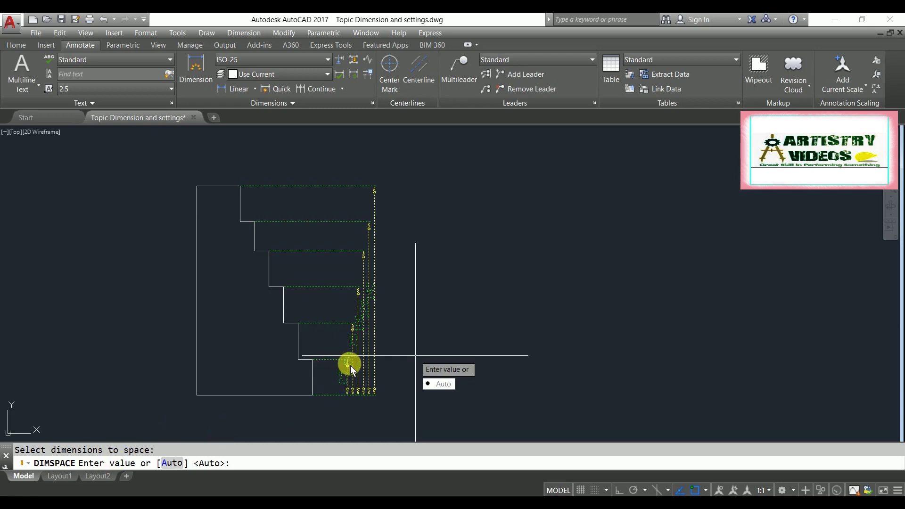
pyautogui.click(441, 385)
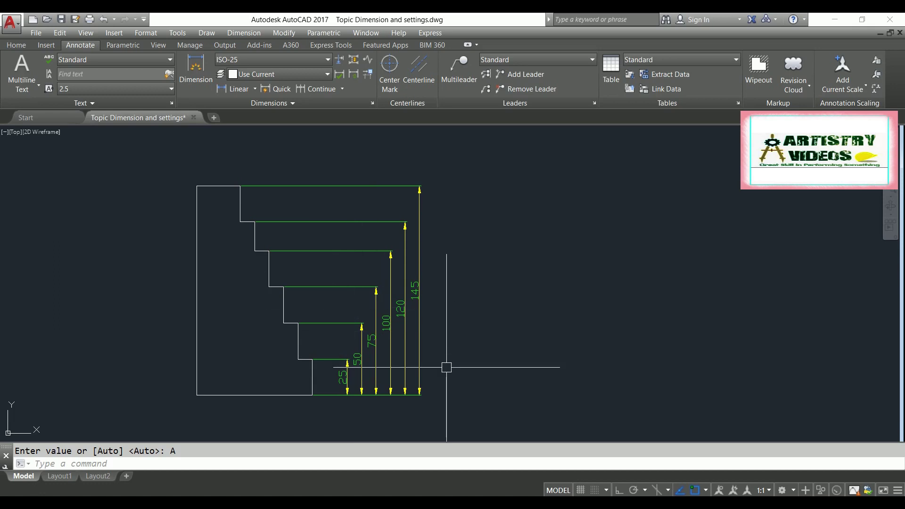
pyautogui.click(160, 161)
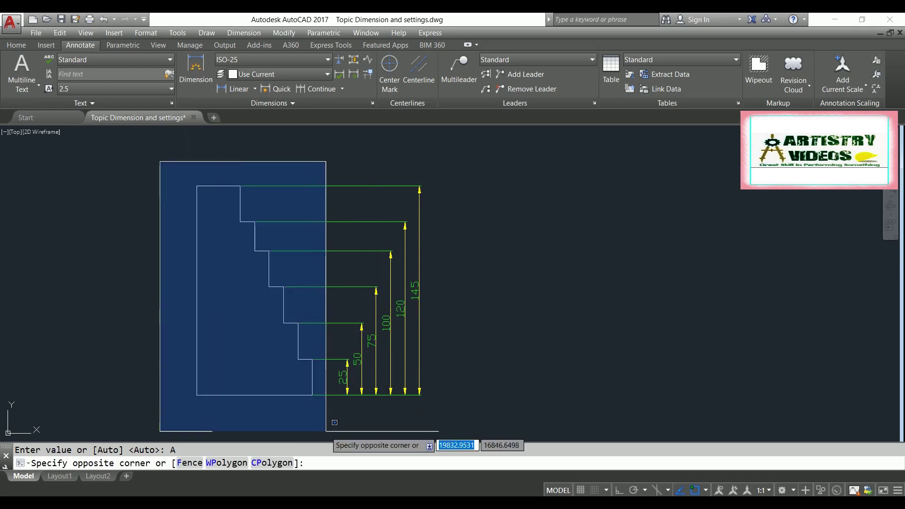
# Copy the bare stepped outline to the right of the dimensioned one and pan to it.
pyautogui.click(334, 422)
pyautogui.write('co')
pyautogui.press('Return')
pyautogui.click(293, 417)
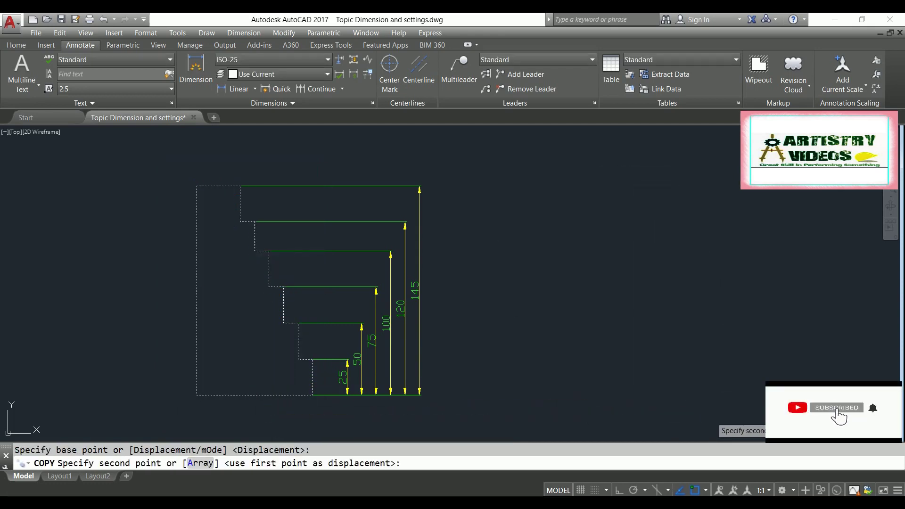
pyautogui.click(731, 417)
pyautogui.moveTo(581, 401); pyautogui.dragTo(155, 341, button='middle')
pyautogui.press('Escape')
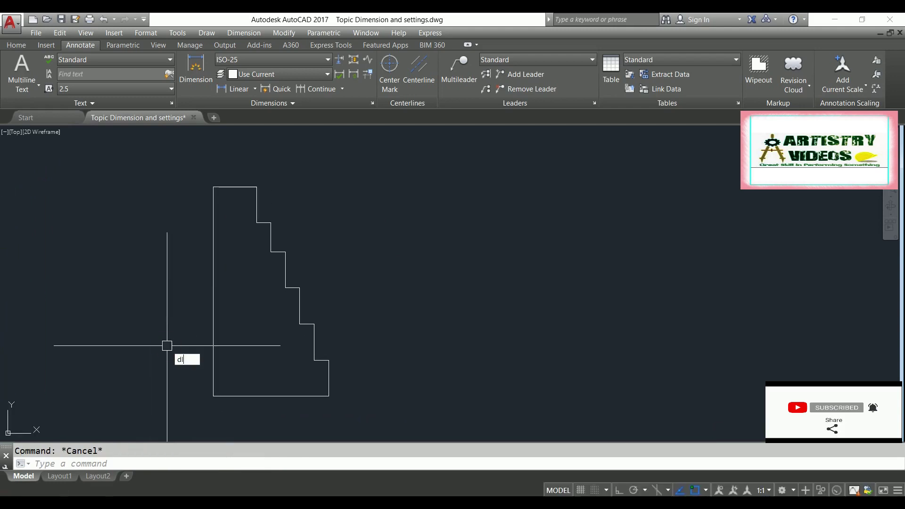
pyautogui.write('dli')
pyautogui.press('Return')
# Add separate vertical 25 linear dimensions to the three lowest steps of the copy.
pyautogui.click(328, 396)
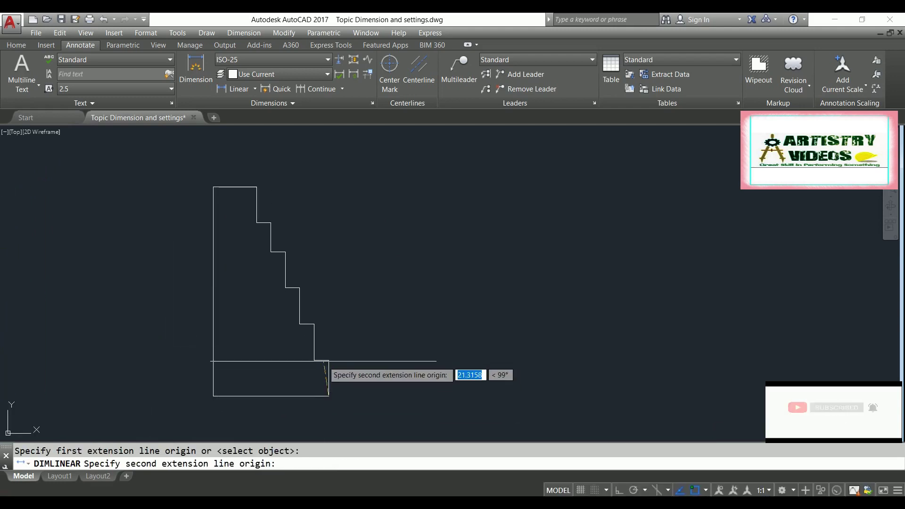
pyautogui.click(329, 361)
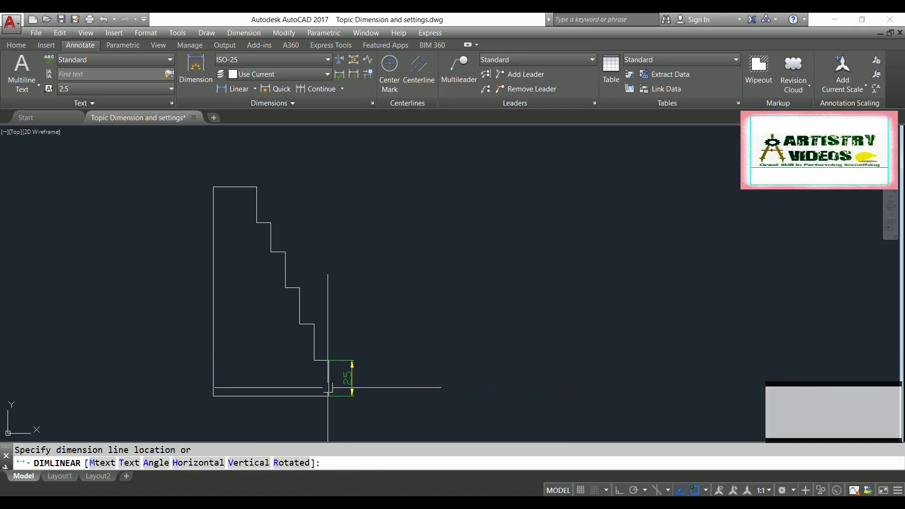
pyautogui.click(352, 377)
pyautogui.press('Return')
pyautogui.click(314, 360)
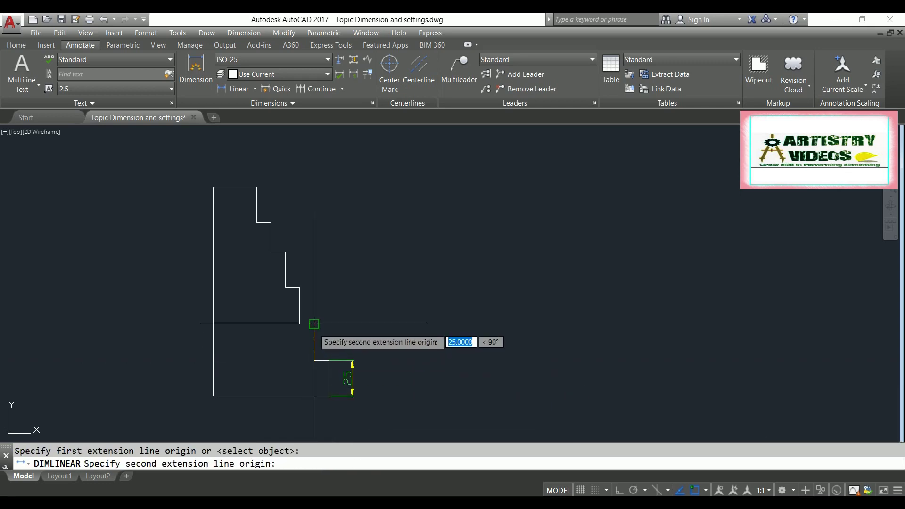
pyautogui.click(314, 323)
pyautogui.click(351, 330)
pyautogui.press('Return')
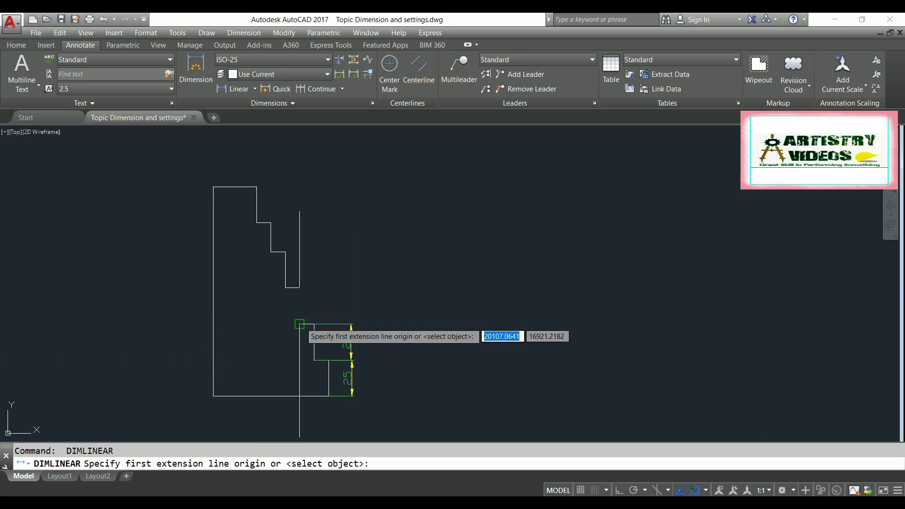
pyautogui.click(300, 324)
pyautogui.click(300, 287)
pyautogui.click(358, 305)
pyautogui.press('Return')
# Dimension the remaining steps with vertical linear dimensions of 25, 20 and 25.
pyautogui.click(285, 287)
pyautogui.click(285, 253)
pyautogui.click(342, 270)
pyautogui.press('Return')
pyautogui.click(271, 253)
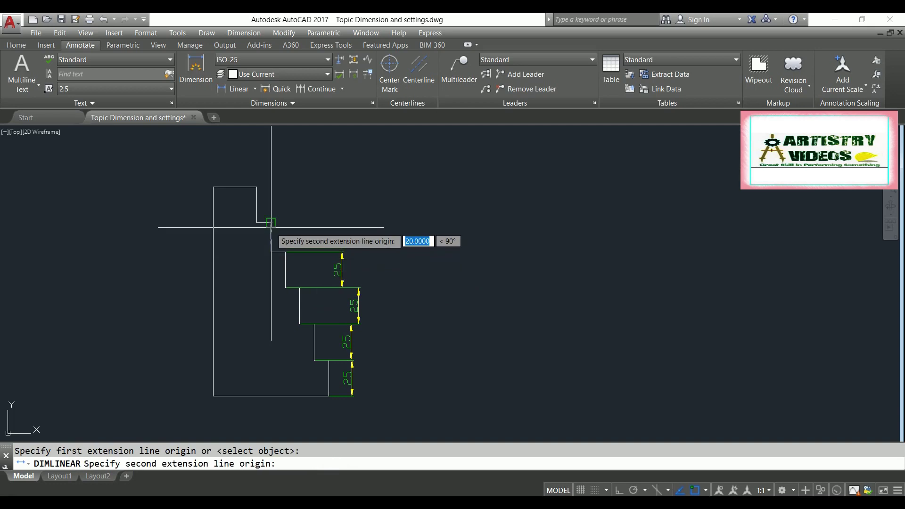
pyautogui.click(271, 222)
pyautogui.click(353, 223)
pyautogui.press('Return')
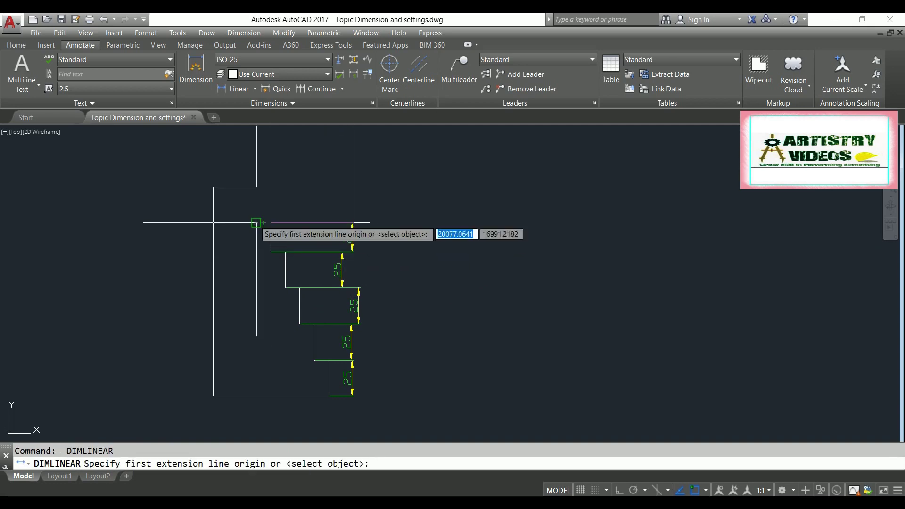
pyautogui.click(257, 223)
pyautogui.click(257, 187)
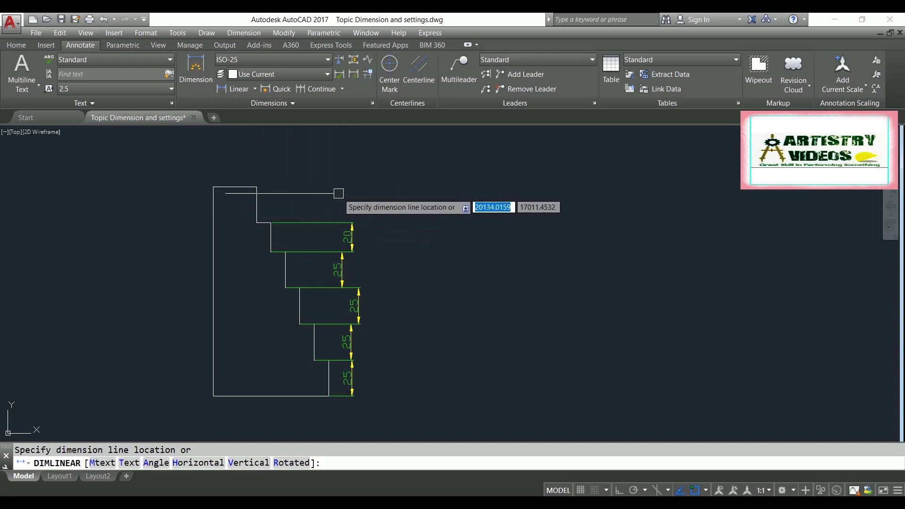
pyautogui.click(339, 204)
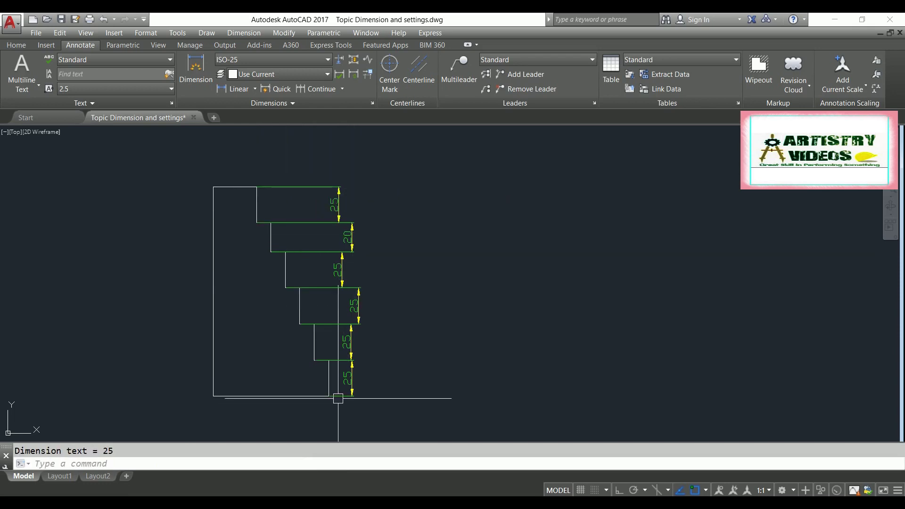
pyautogui.rightClick(338, 192)
pyautogui.press('Escape')
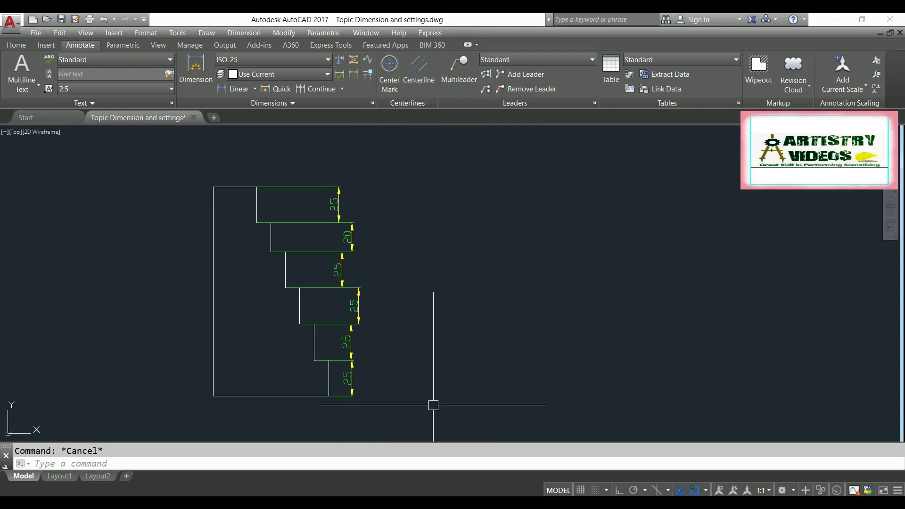
# Use DIMSPACE with the top 25 dimension as base and spacing 0 to align the other five.
pyautogui.write('dimsp')
pyautogui.press('Return')
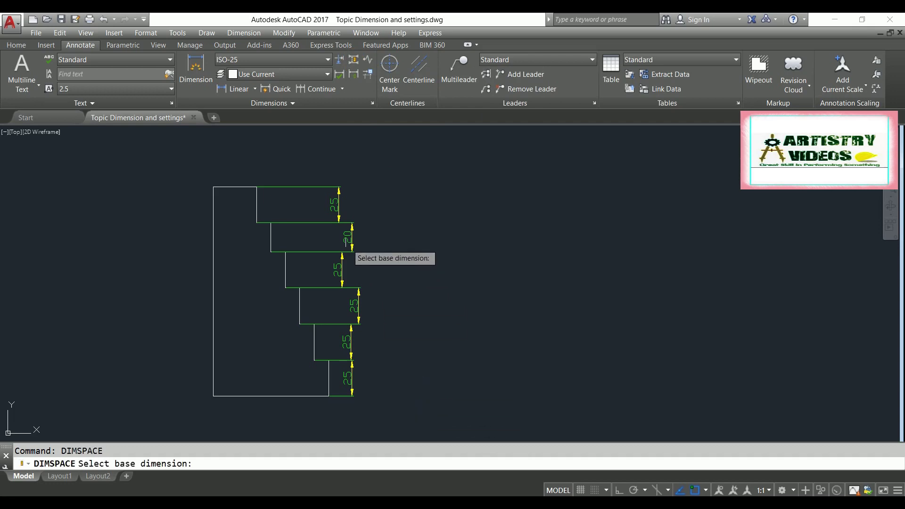
pyautogui.click(339, 192)
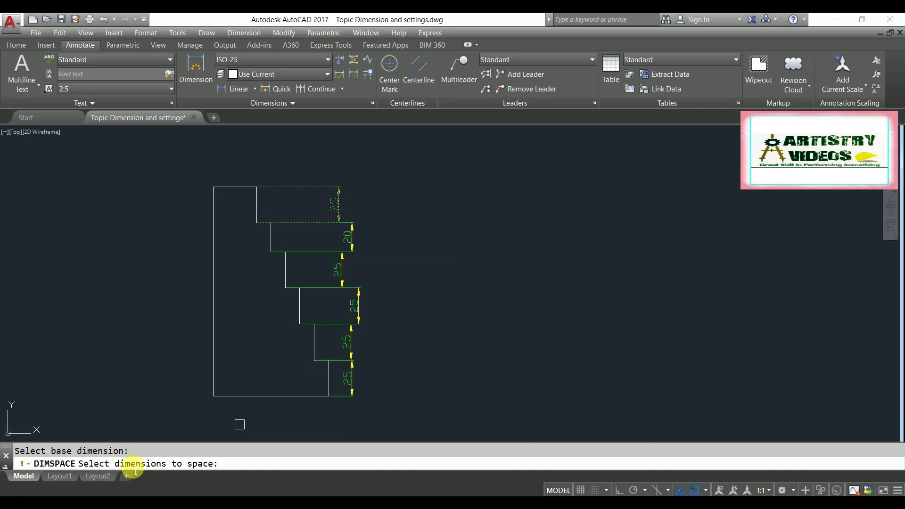
pyautogui.click(385, 226)
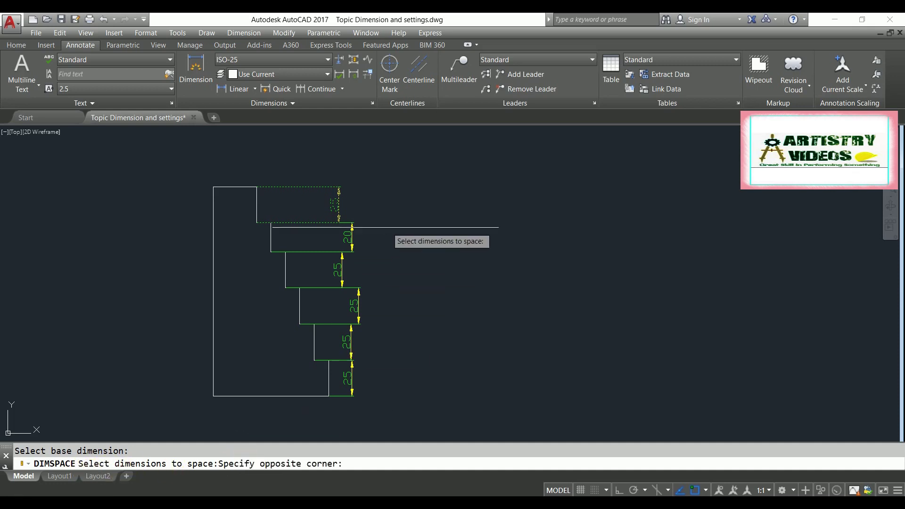
pyautogui.click(343, 414)
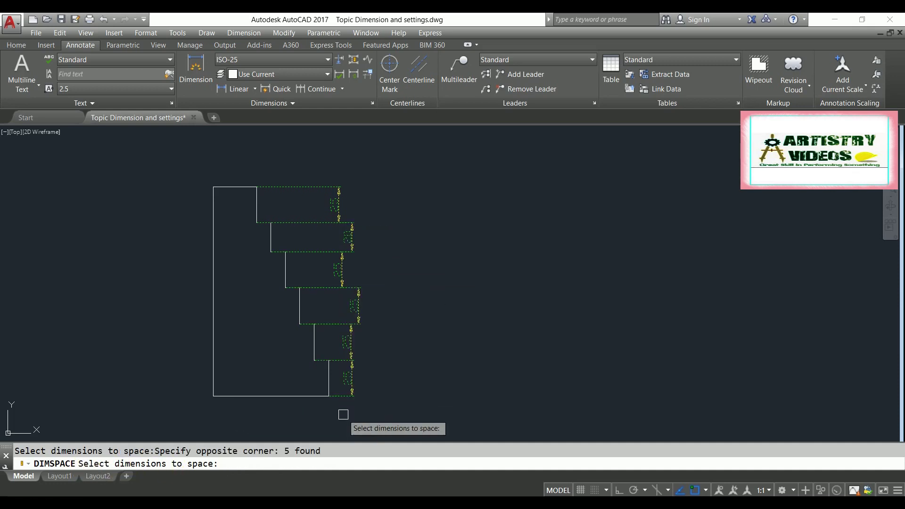
pyautogui.rightClick(343, 414)
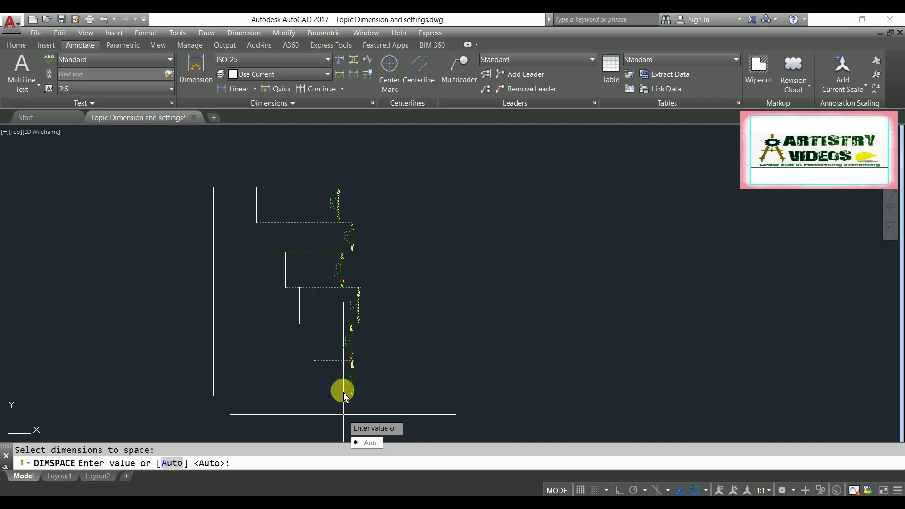
pyautogui.click(279, 471)
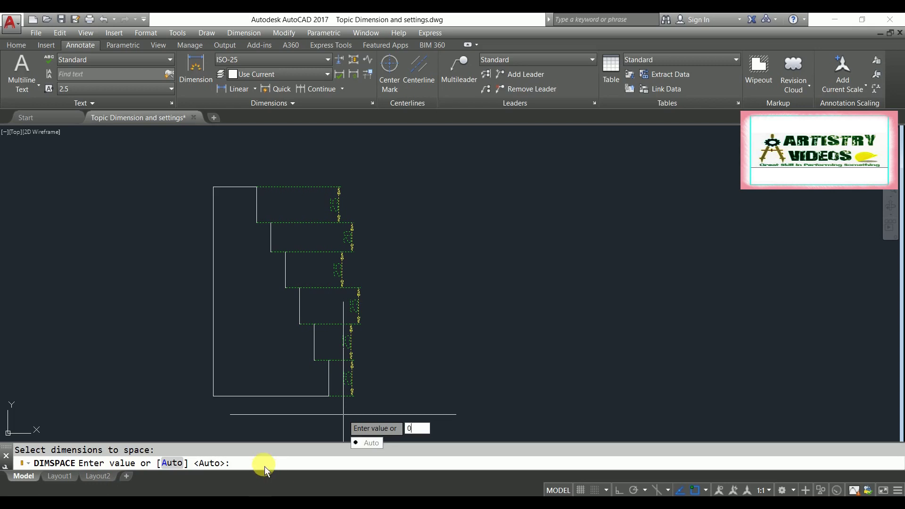
pyautogui.press('Return')
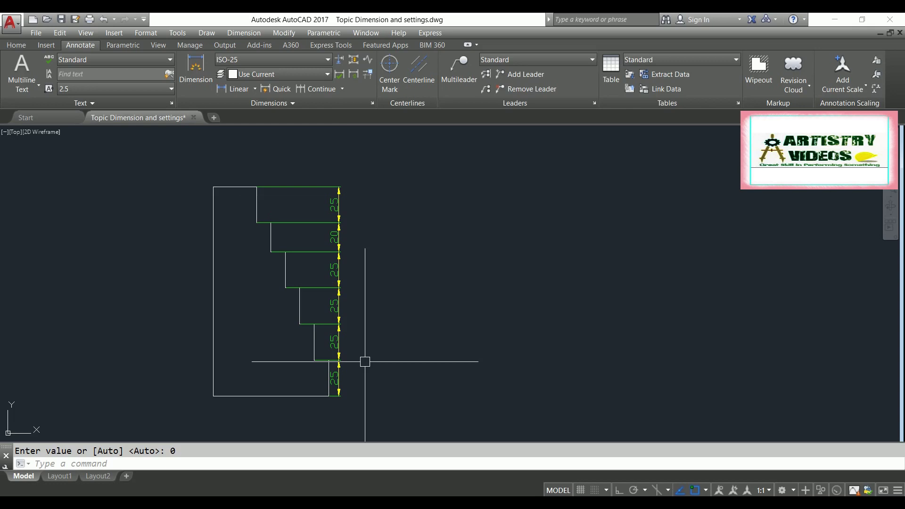
# Copy the stepped outline to the right of the aligned profile and pan to show both.
pyautogui.moveTo(364, 362); pyautogui.dragTo(316, 348, button='middle')
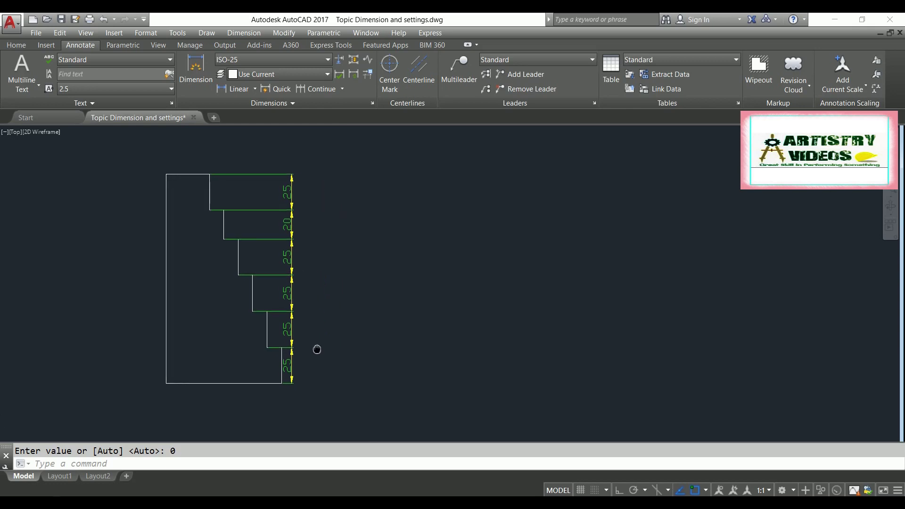
pyautogui.click(144, 154)
pyautogui.click(283, 400)
pyautogui.write('co')
pyautogui.press('Return')
pyautogui.click(238, 410)
pyautogui.click(500, 414)
pyautogui.moveTo(478, 409); pyautogui.dragTo(370, 414, button='middle')
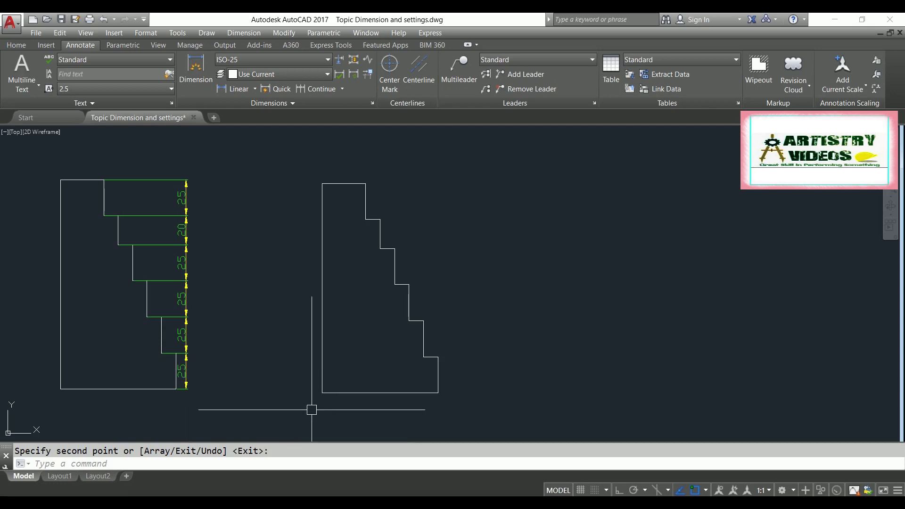
pyautogui.press('Escape')
pyautogui.write('dli')
pyautogui.press('Return')
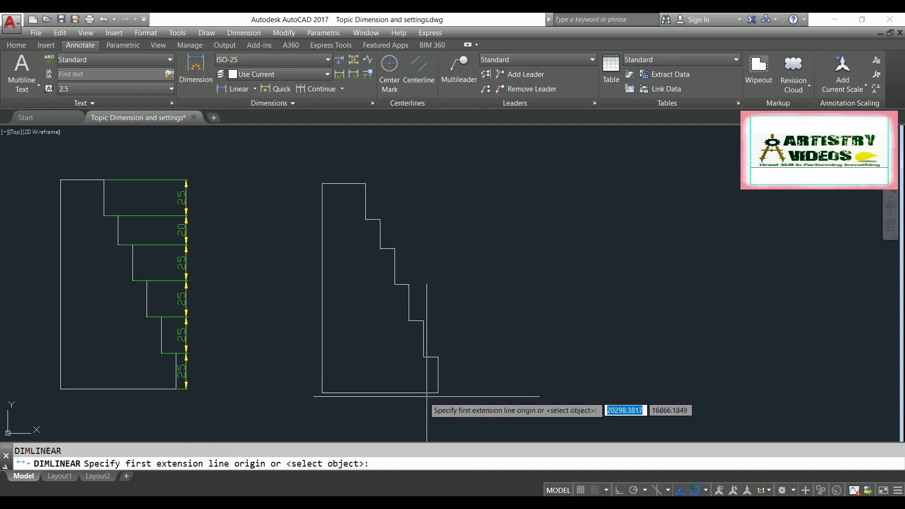
# Dimension the copy's bottom step with a vertical 25 linear dimension.
pyautogui.click(438, 392)
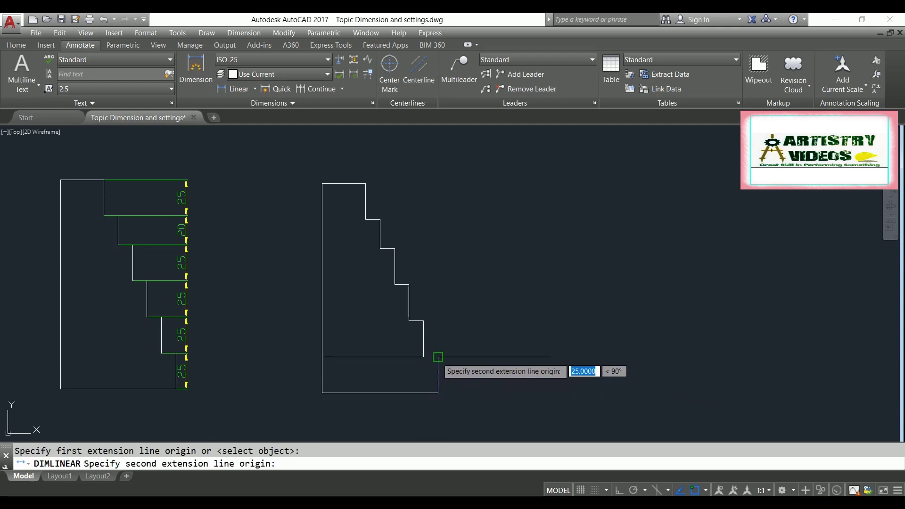
pyautogui.click(437, 357)
pyautogui.click(467, 373)
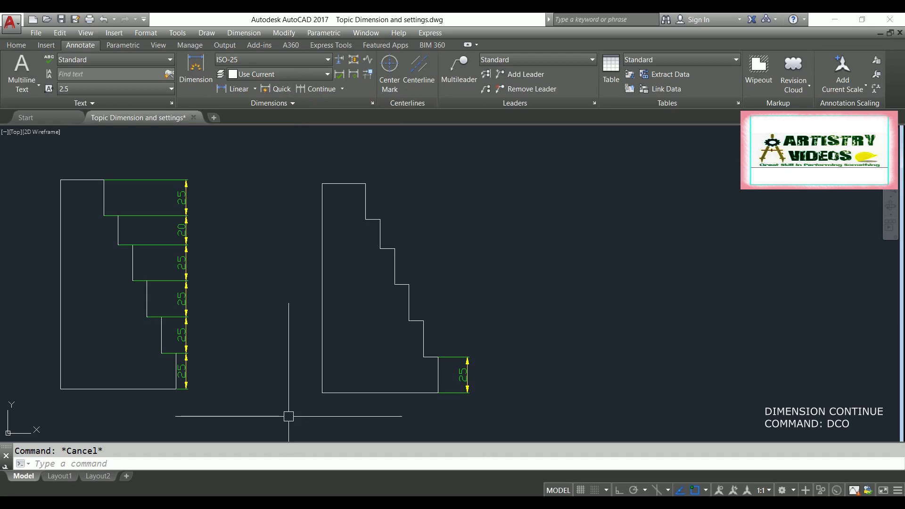
# Chain continued dimensions (DCO) up the remaining steps: 25, 25, 25, 20 and 25.
pyautogui.write('dco')
pyautogui.press('Return')
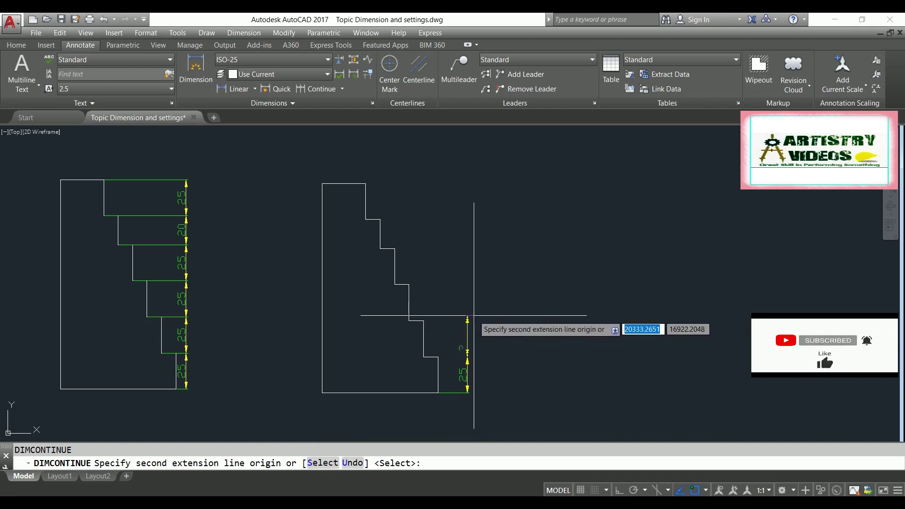
pyautogui.click(423, 321)
pyautogui.click(408, 284)
pyautogui.click(394, 248)
pyautogui.click(380, 219)
pyautogui.click(365, 183)
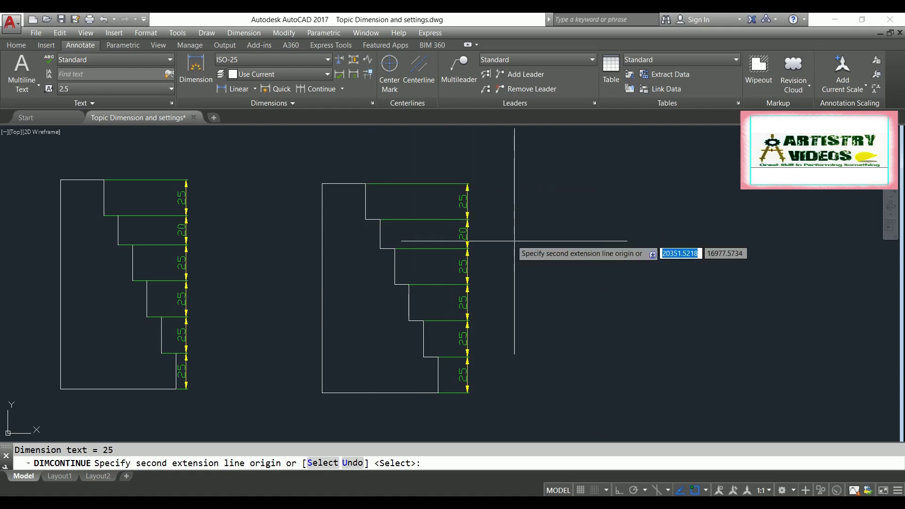
pyautogui.press('Return')
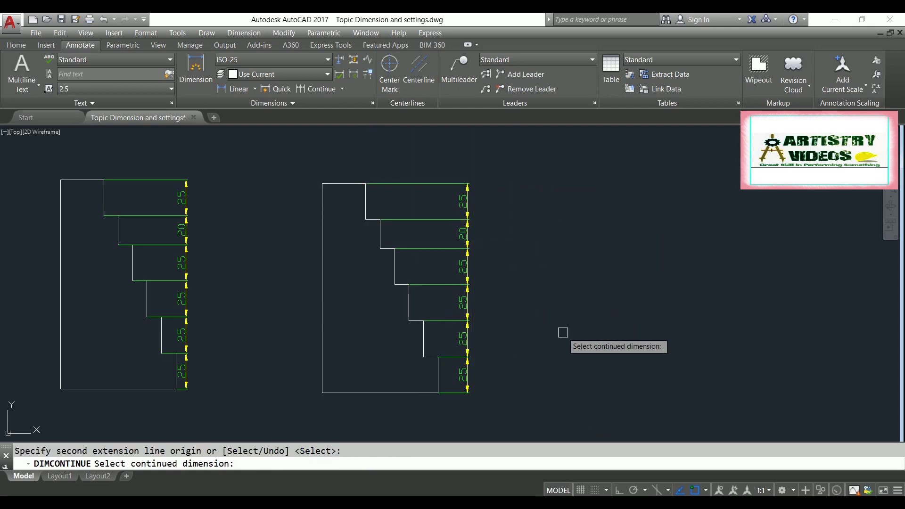
pyautogui.press('Return')
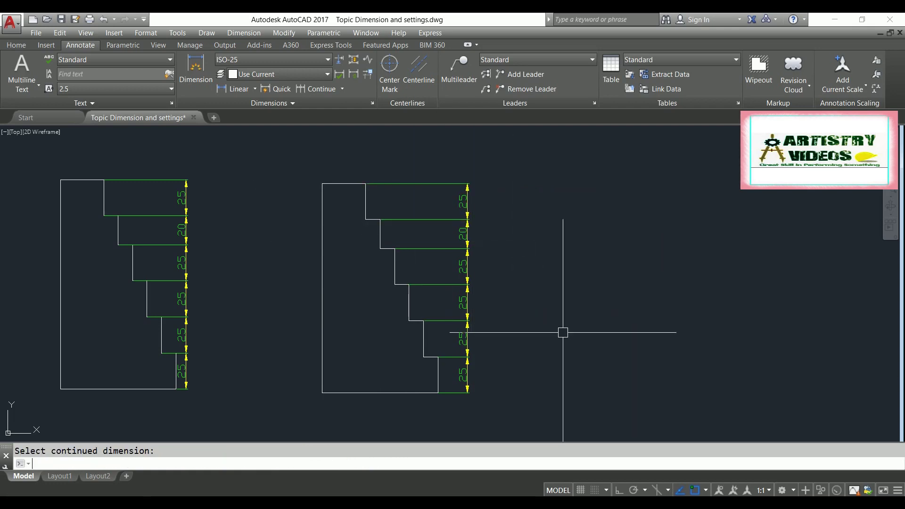